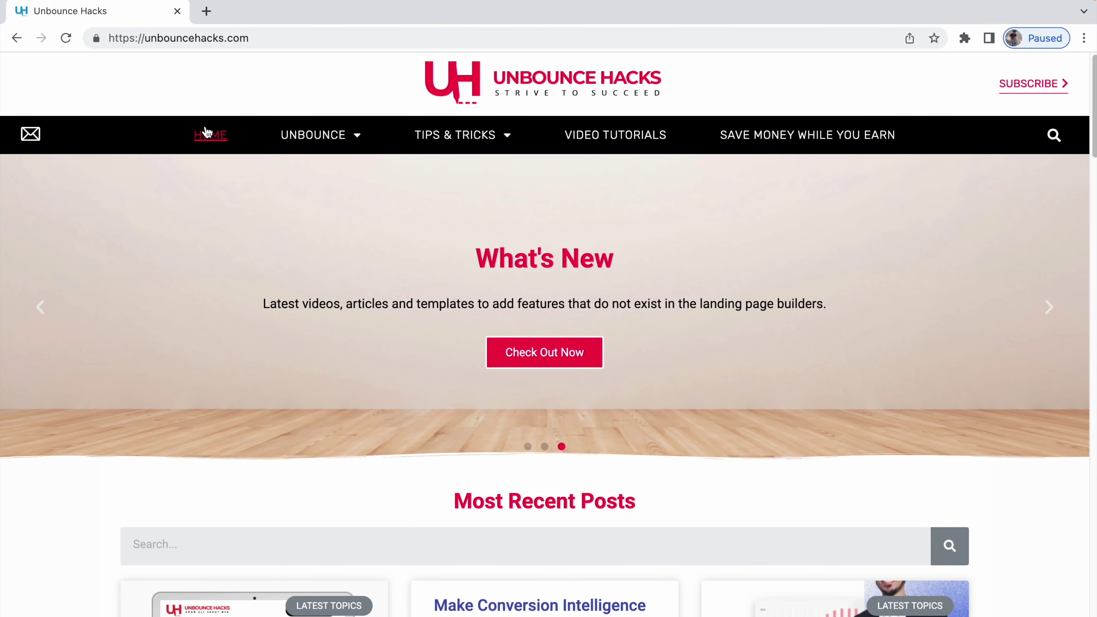
Search Google for 'lightshot chrome extension' in a new tab and open the Lightshot (screenshot tool) listing.
{"action": "left_click", "coordinate": [207, 12]}
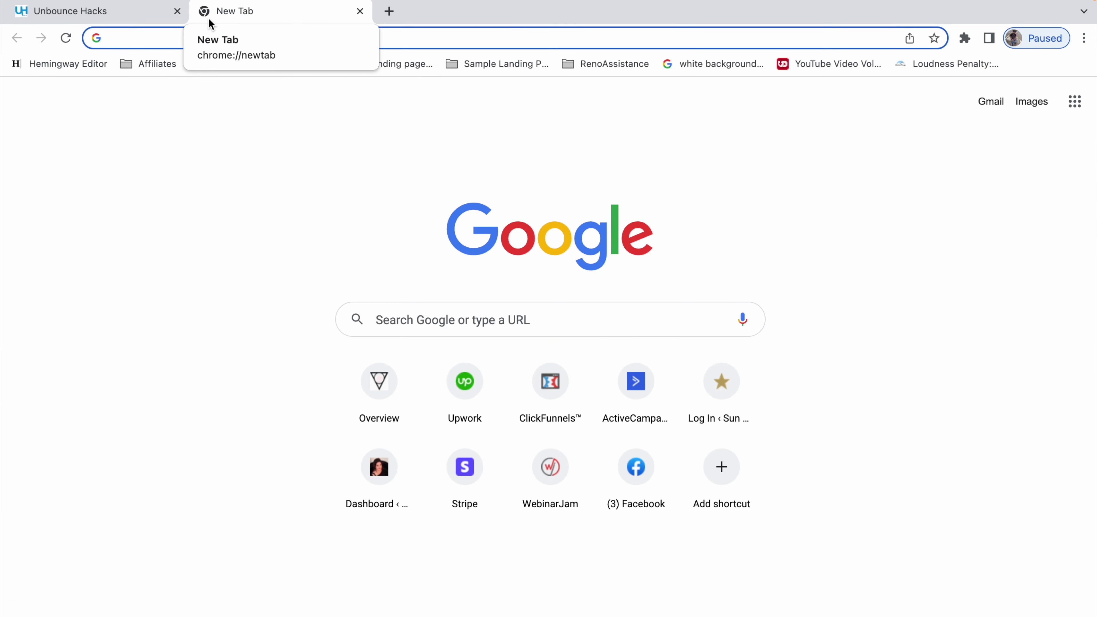
{"action": "type", "text": "lightshot chrome extension"}
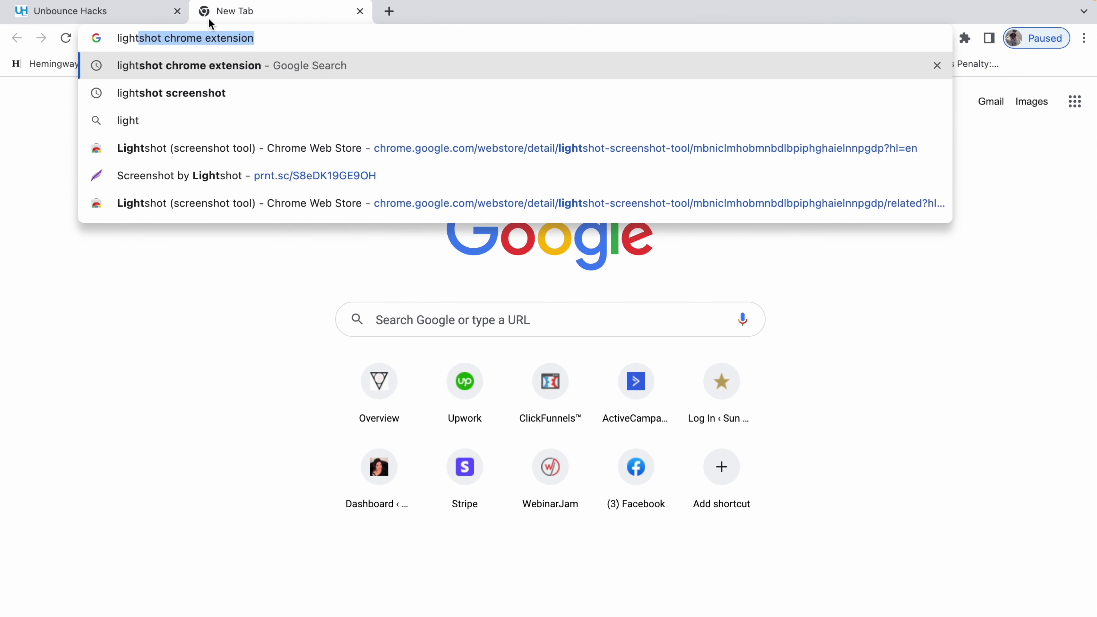
{"action": "key", "text": "Return"}
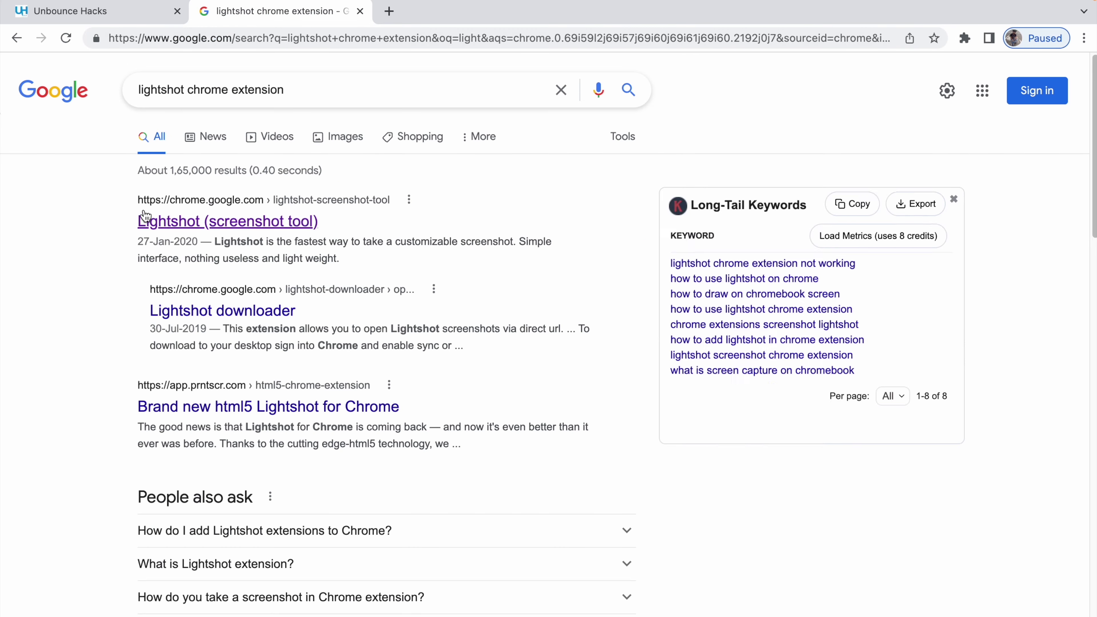
{"action": "left_click", "coordinate": [206, 222]}
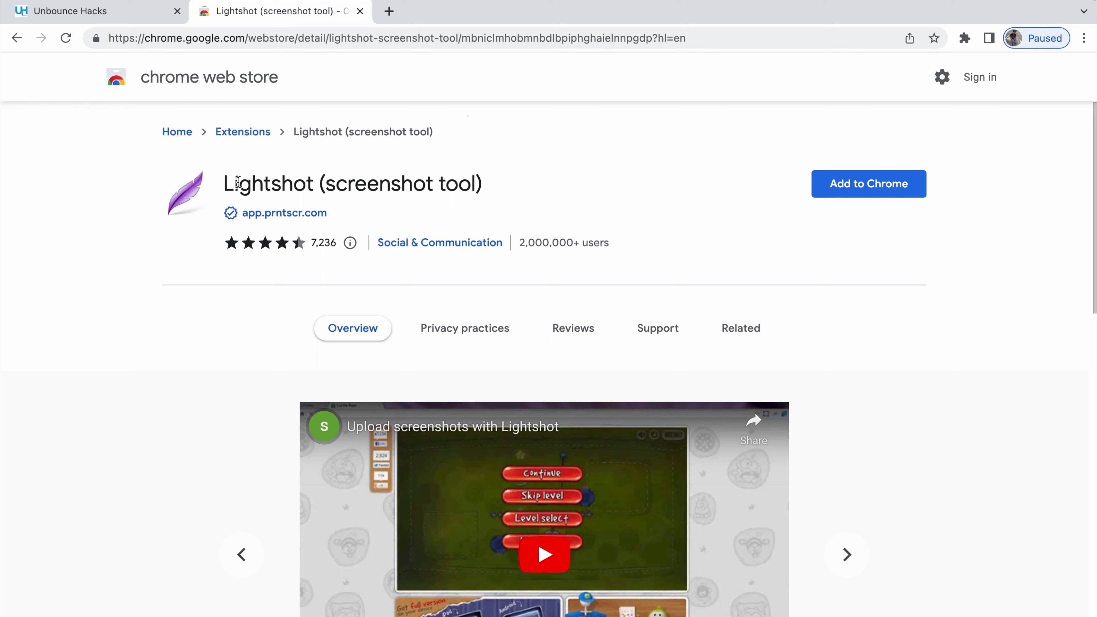
Point out the Lightshot title and 2,000,000+ users count, then add the extension to Chrome.
{"action": "left_click_drag", "start_coordinate": [225, 183], "coordinate": [489, 177]}
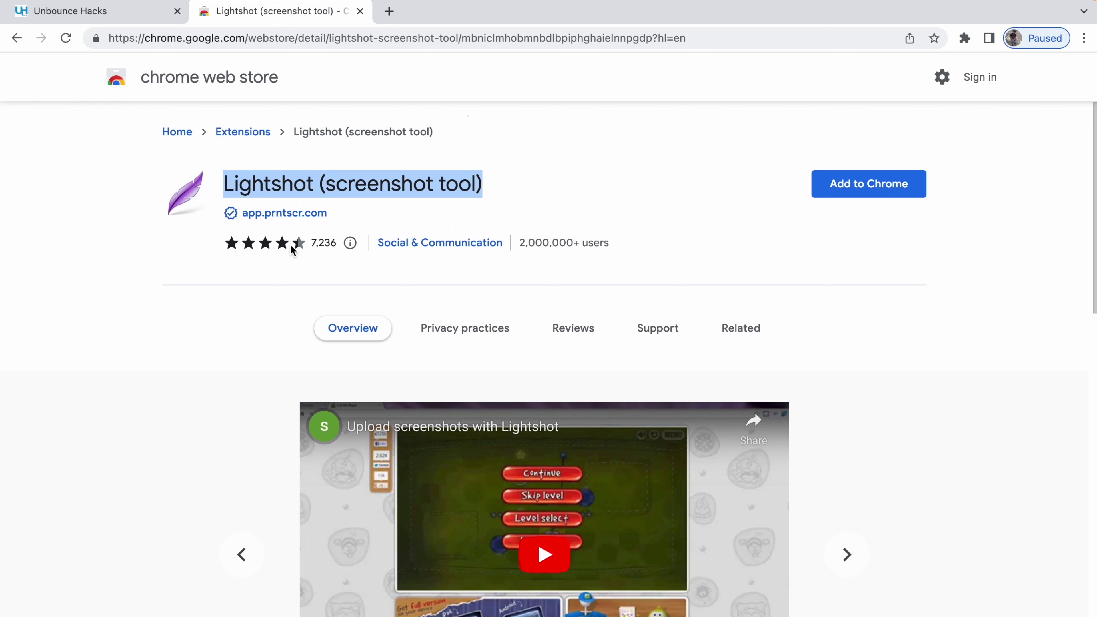
{"action": "left_click", "coordinate": [244, 246]}
{"action": "mouse_move", "coordinate": [341, 246]}
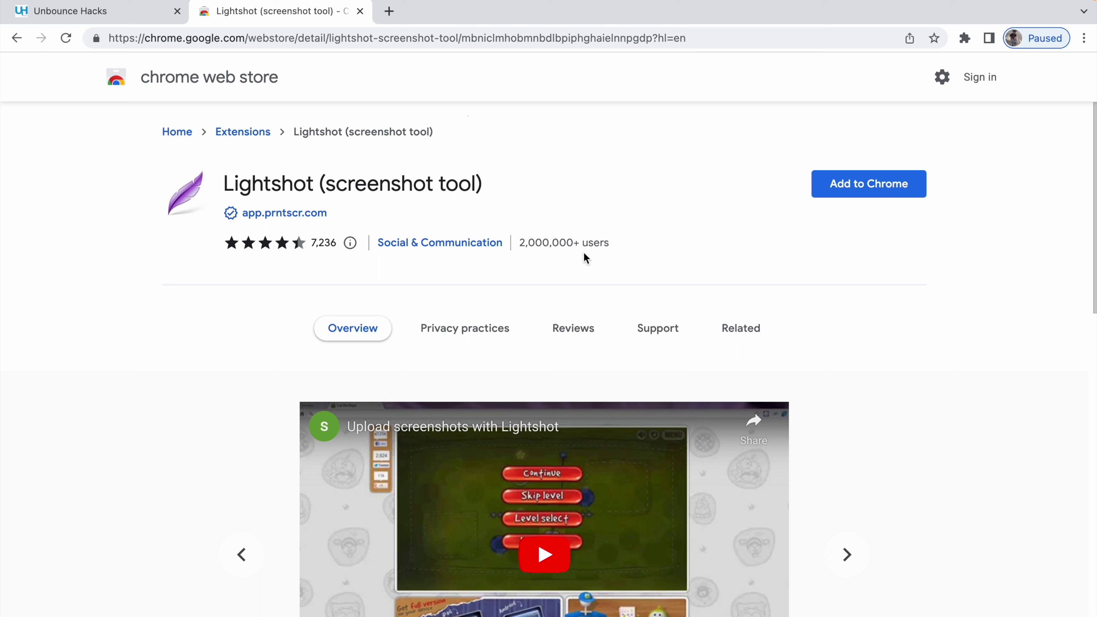
{"action": "left_click_drag", "start_coordinate": [520, 242], "coordinate": [607, 240]}
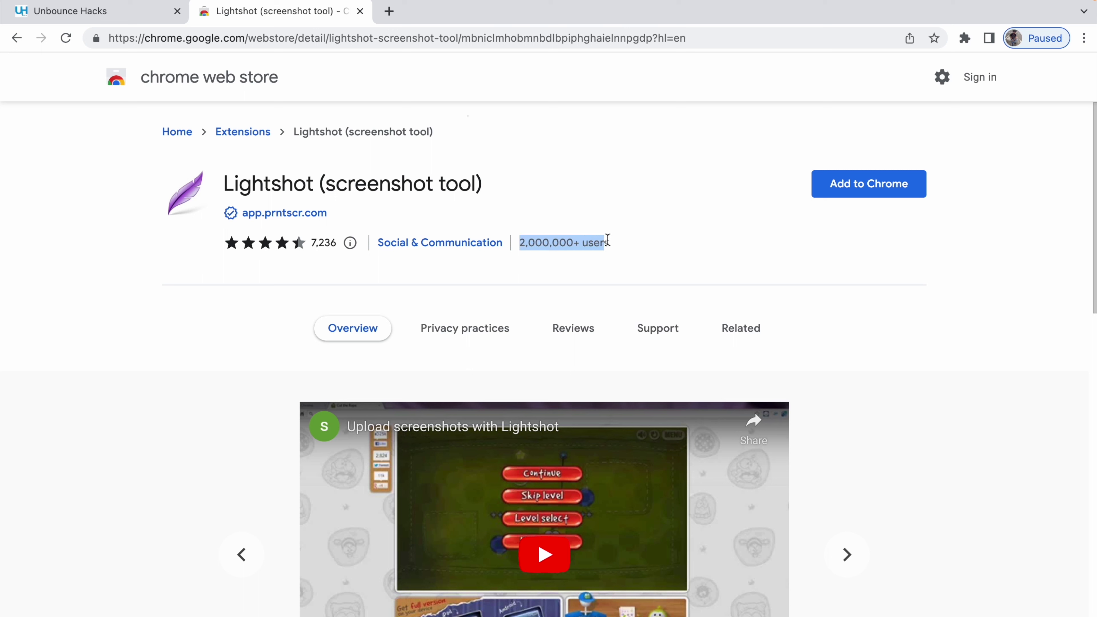
{"action": "left_click", "coordinate": [840, 245]}
{"action": "left_click", "coordinate": [856, 196]}
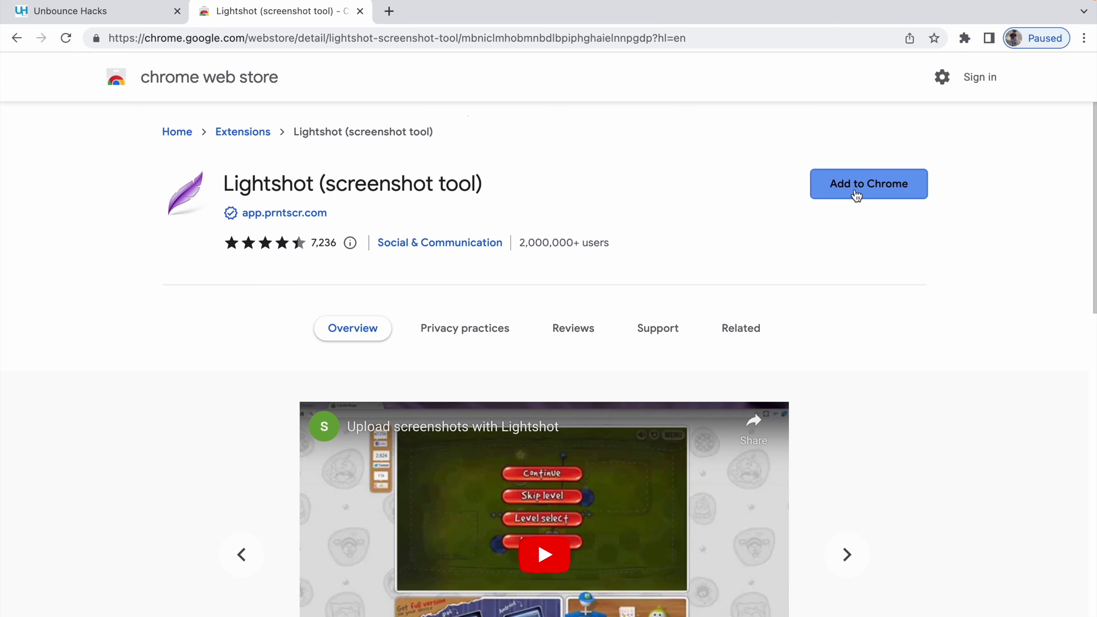
{"action": "left_click", "coordinate": [670, 413]}
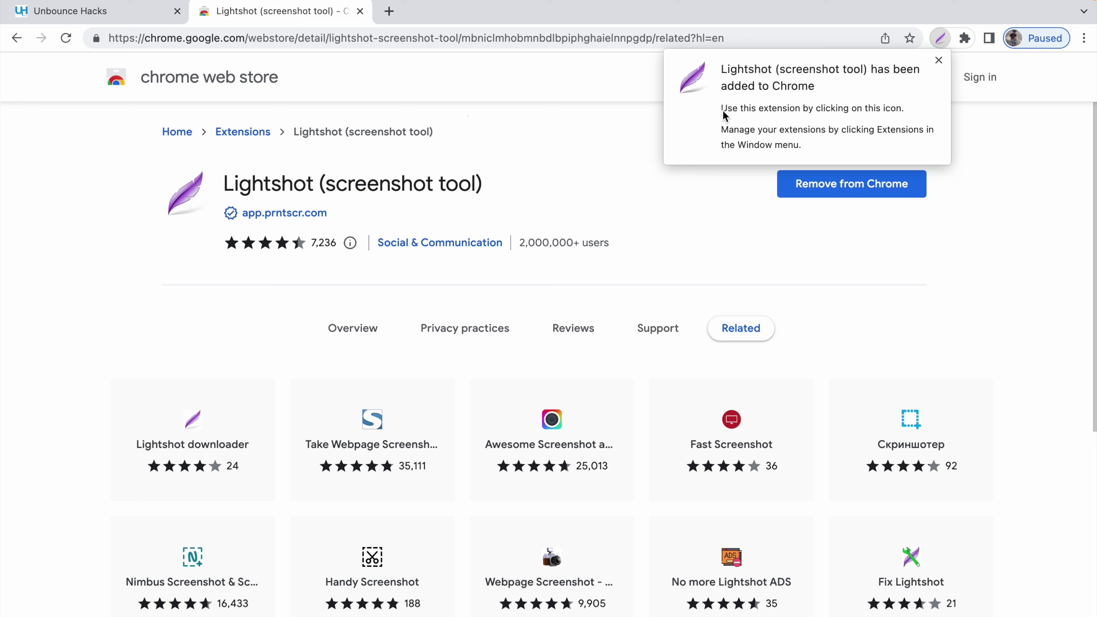
Dismiss the extension-added notice and launch Lightshot from the Extensions menu.
{"action": "left_click", "coordinate": [690, 199]}
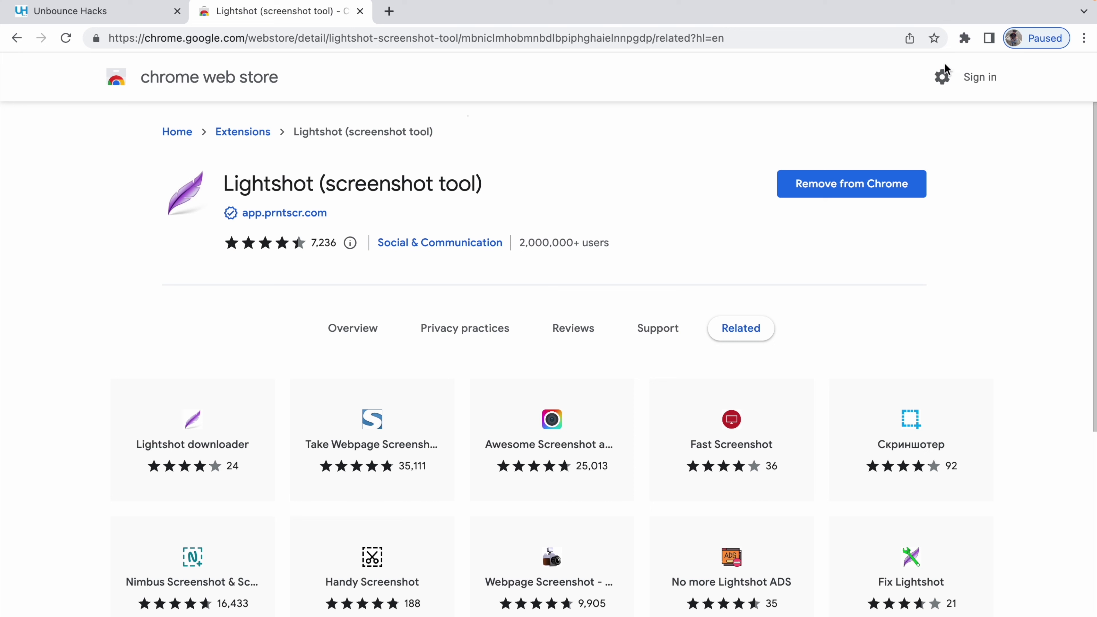
{"action": "left_click", "coordinate": [965, 38]}
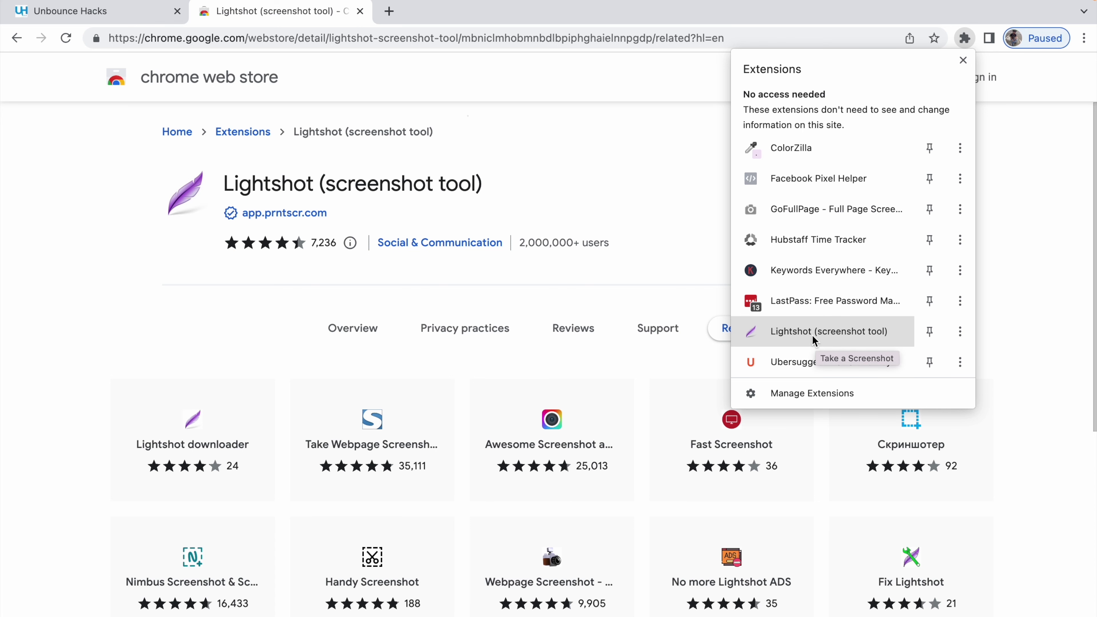
{"action": "left_click", "coordinate": [800, 339]}
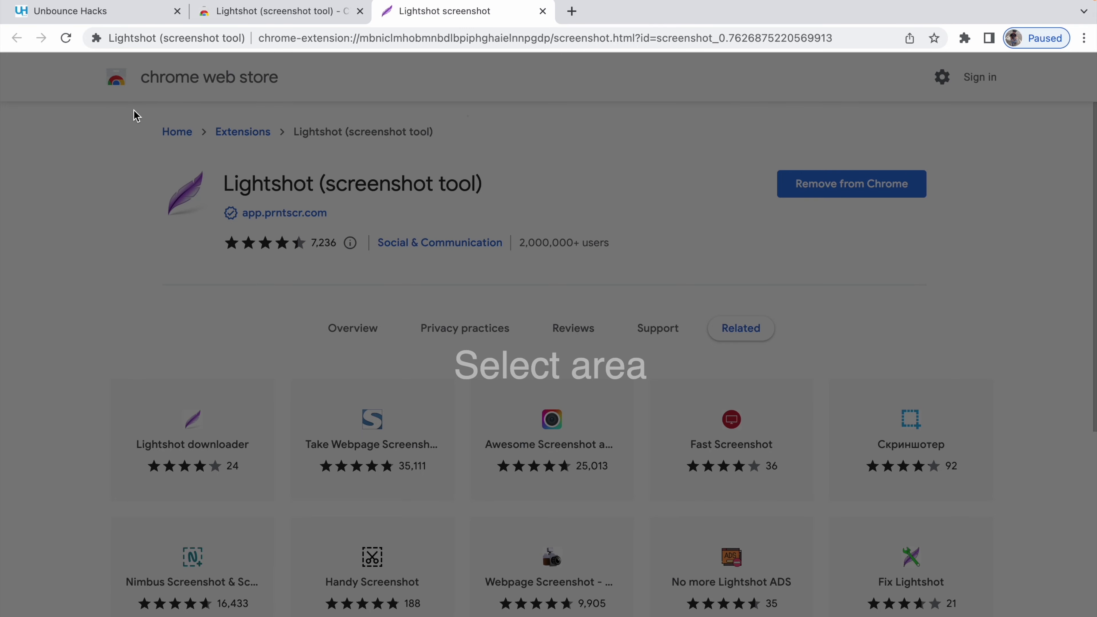
Select a 2224x442 area covering the breadcrumb, title, rating row and Remove from Chrome button.
{"action": "left_click_drag", "start_coordinate": [113, 109], "coordinate": [963, 279]}
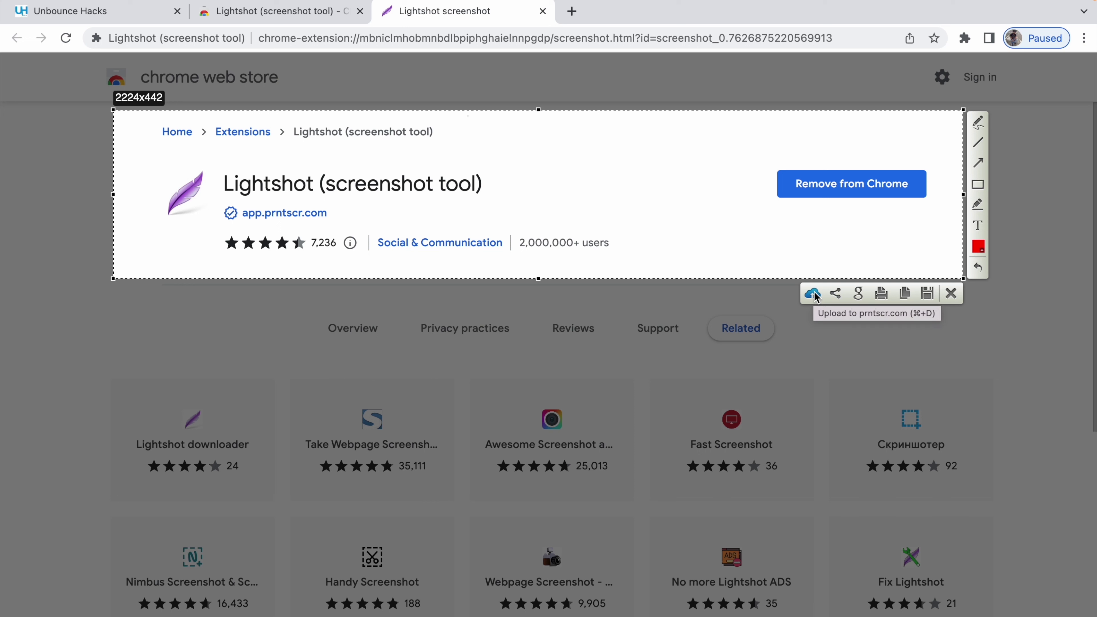
Draw a red freehand scribble, underline the breadcrumb, and add a straight red line.
{"action": "left_click", "coordinate": [979, 127]}
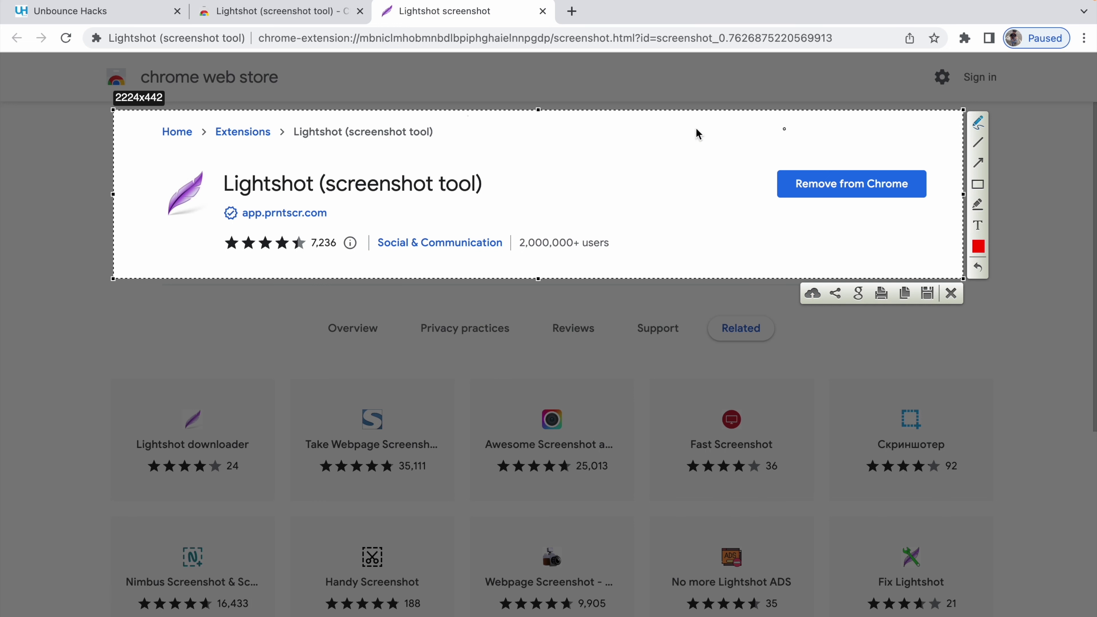
{"action": "mouse_move", "coordinate": [530, 134]}
{"action": "left_mouse_down"}
{"action": "mouse_move", "coordinate": [527, 152]}
{"action": "mouse_move", "coordinate": [580, 185]}
{"action": "mouse_move", "coordinate": [525, 155]}
{"action": "mouse_move", "coordinate": [536, 132]}
{"action": "mouse_move", "coordinate": [466, 134]}
{"action": "mouse_move", "coordinate": [466, 145]}
{"action": "left_mouse_up"}
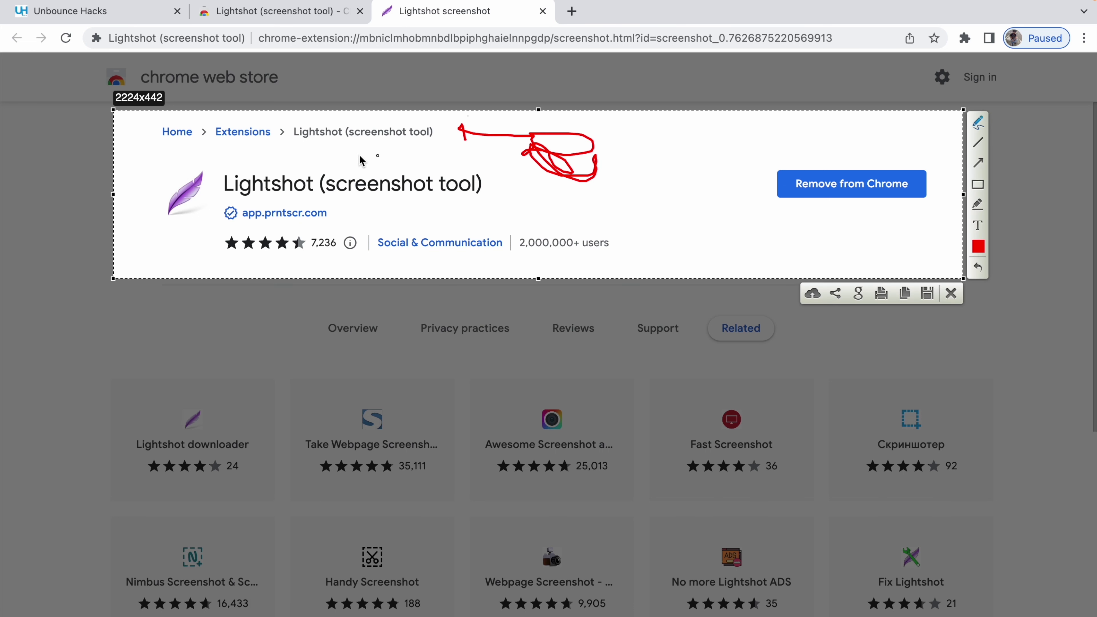
{"action": "left_click_drag", "start_coordinate": [293, 140], "coordinate": [430, 146]}
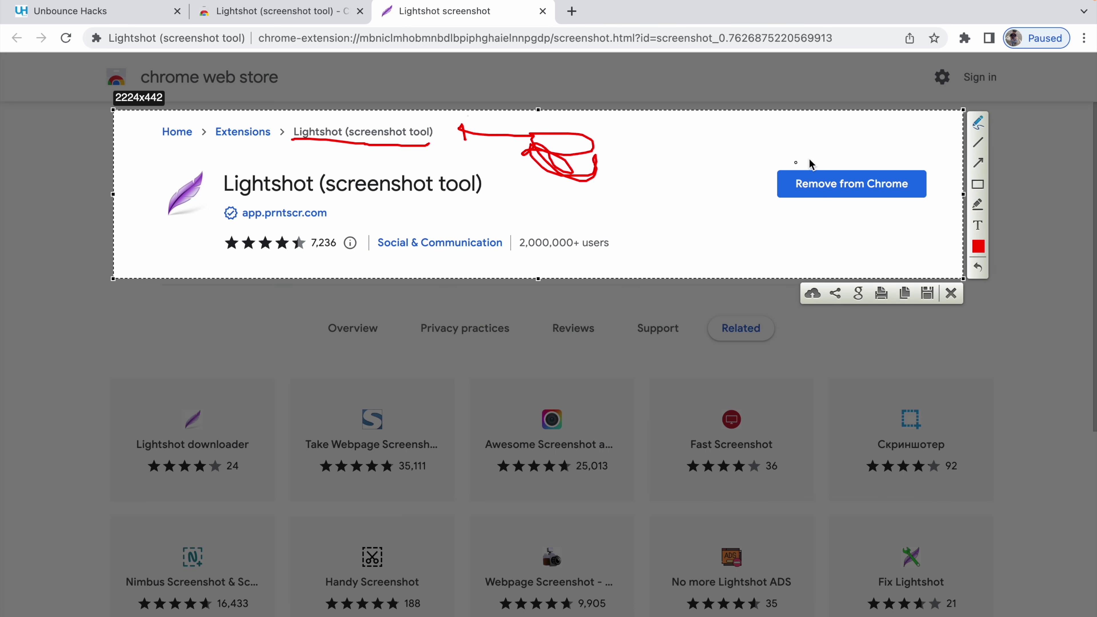
{"action": "left_click", "coordinate": [982, 148]}
{"action": "mouse_move", "coordinate": [796, 129]}
{"action": "left_mouse_down"}
{"action": "mouse_move", "coordinate": [656, 135]}
{"action": "mouse_move", "coordinate": [681, 144]}
{"action": "left_mouse_up"}
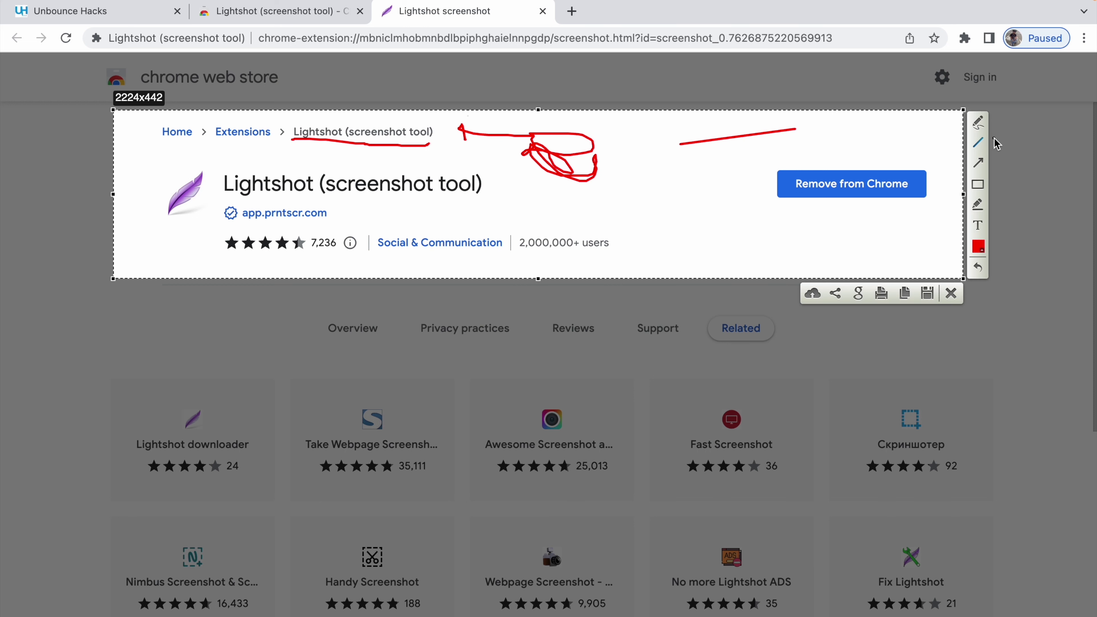
Add a red arrow to Remove from Chrome, box '(screenshot tool)', and highlight '2,000,000+ users' yellow.
{"action": "left_click", "coordinate": [979, 162]}
{"action": "left_click_drag", "start_coordinate": [637, 245], "coordinate": [778, 199]}
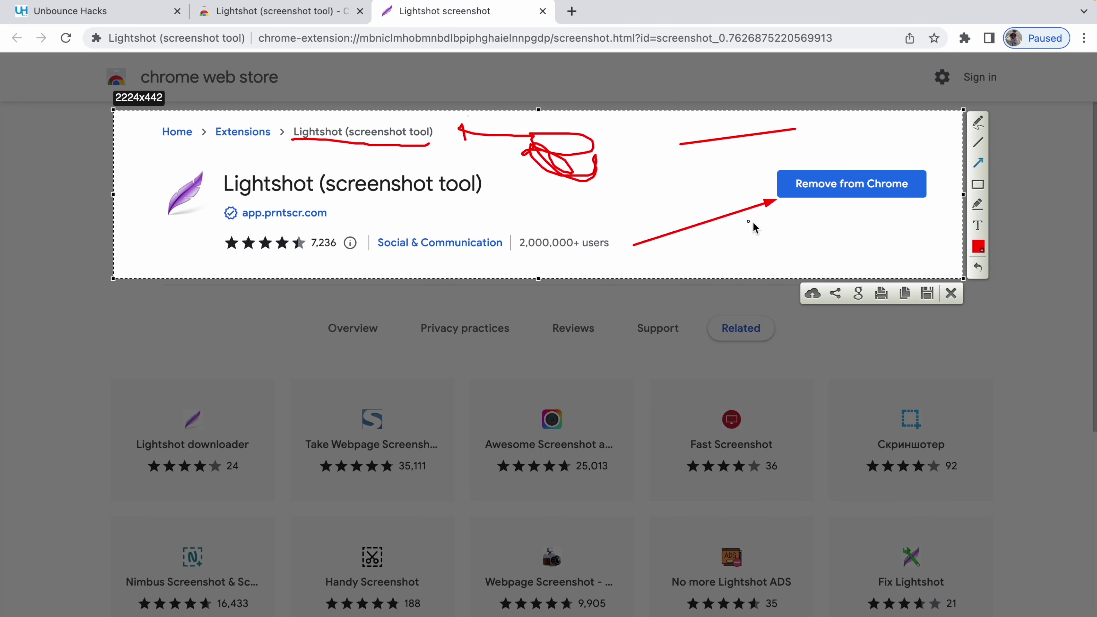
{"action": "left_click", "coordinate": [978, 191]}
{"action": "left_click_drag", "start_coordinate": [316, 169], "coordinate": [488, 197]}
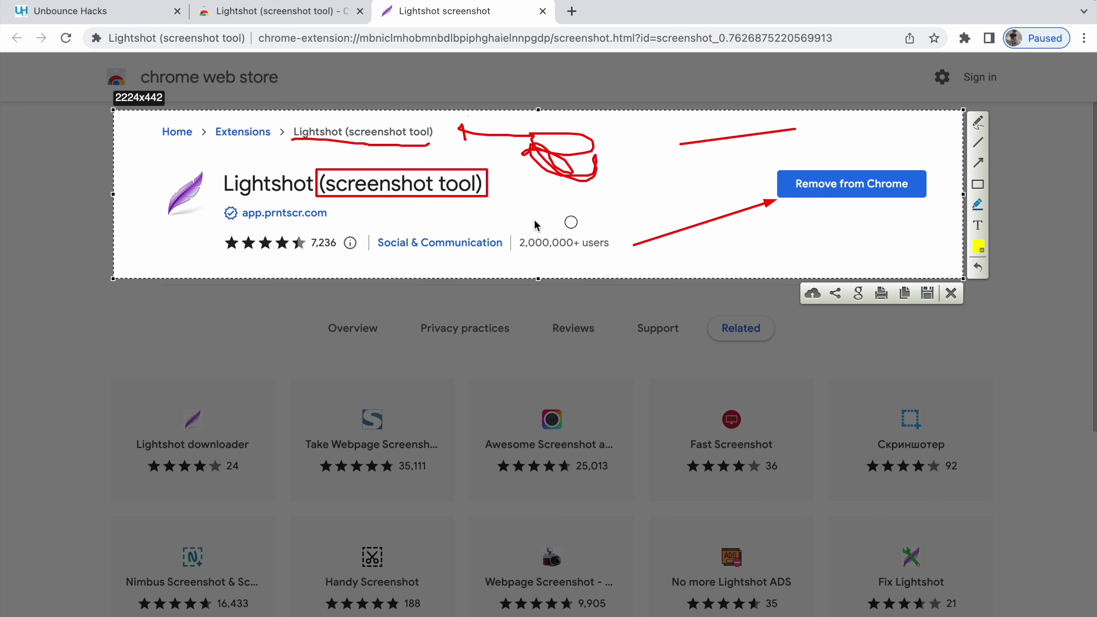
{"action": "left_click_drag", "start_coordinate": [613, 242], "coordinate": [525, 248]}
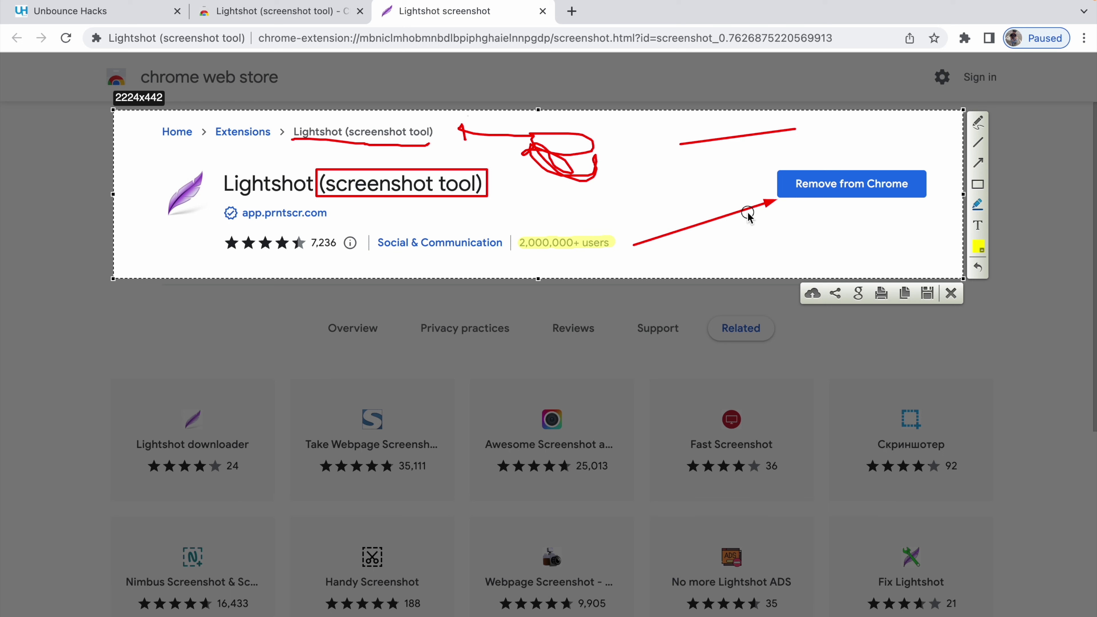
Upload the annotated capture to prnt.sc and copy its screenshot link.
{"action": "left_click", "coordinate": [813, 295]}
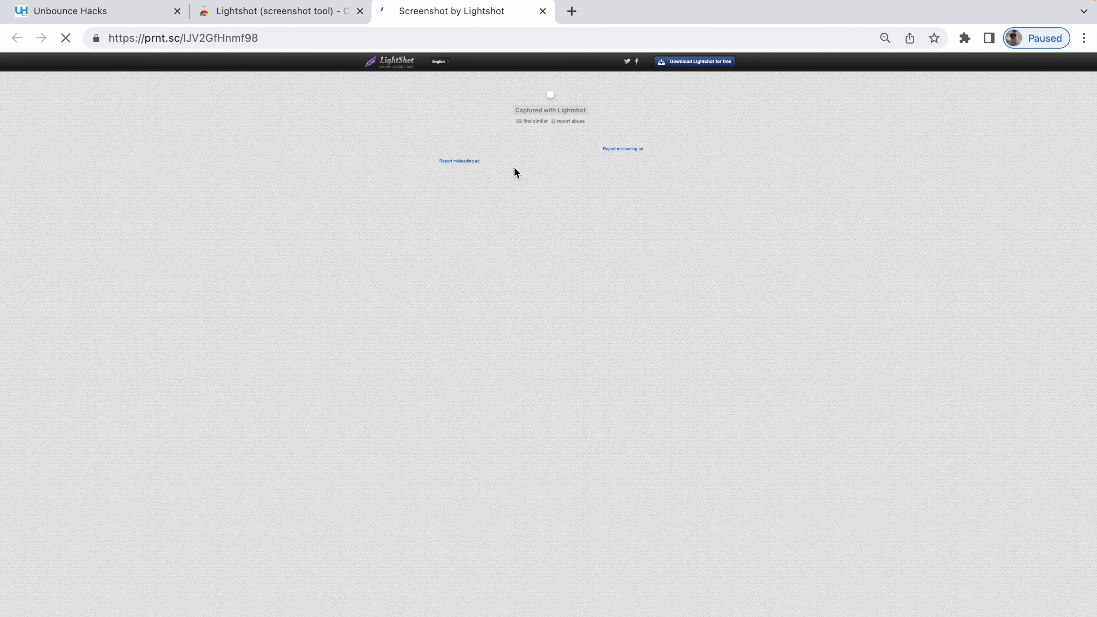
{"action": "left_click", "coordinate": [251, 39]}
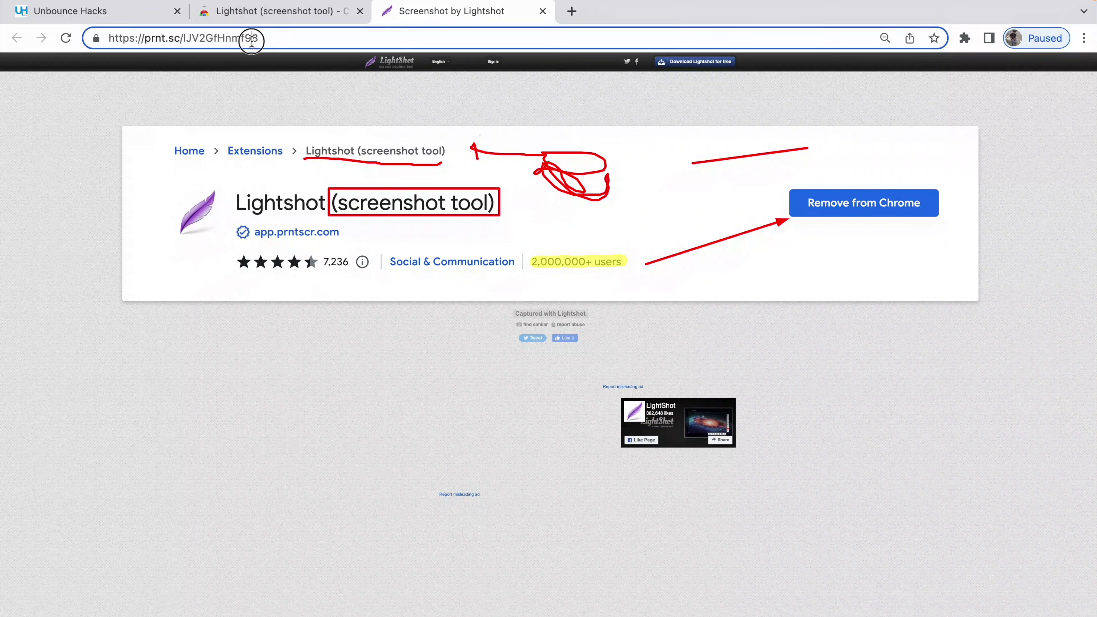
{"action": "right_click", "coordinate": [203, 38]}
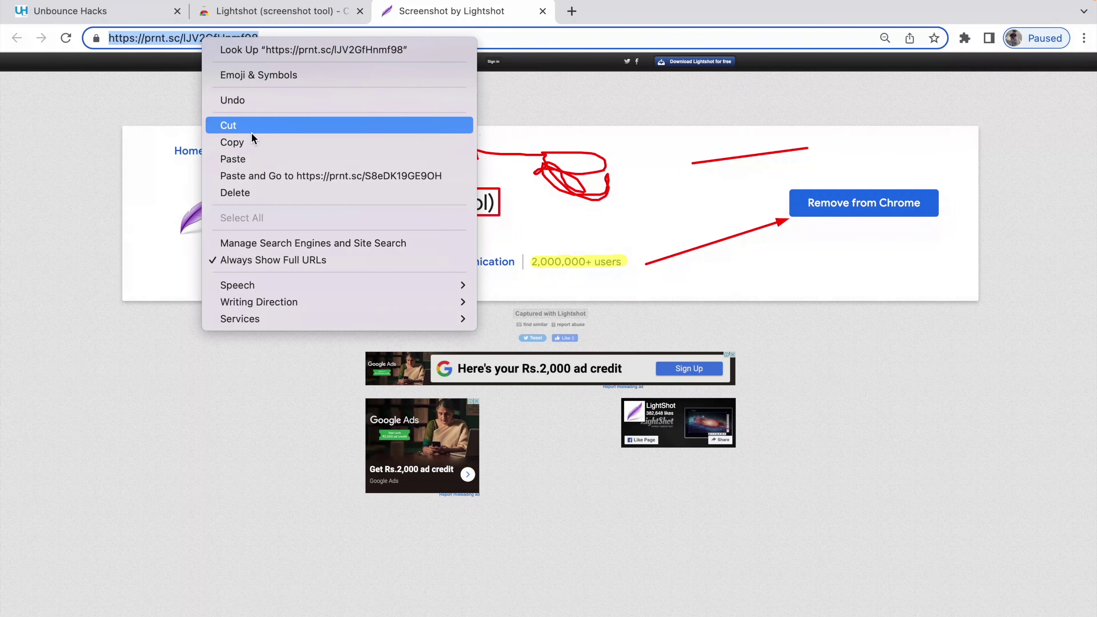
{"action": "left_click", "coordinate": [251, 140]}
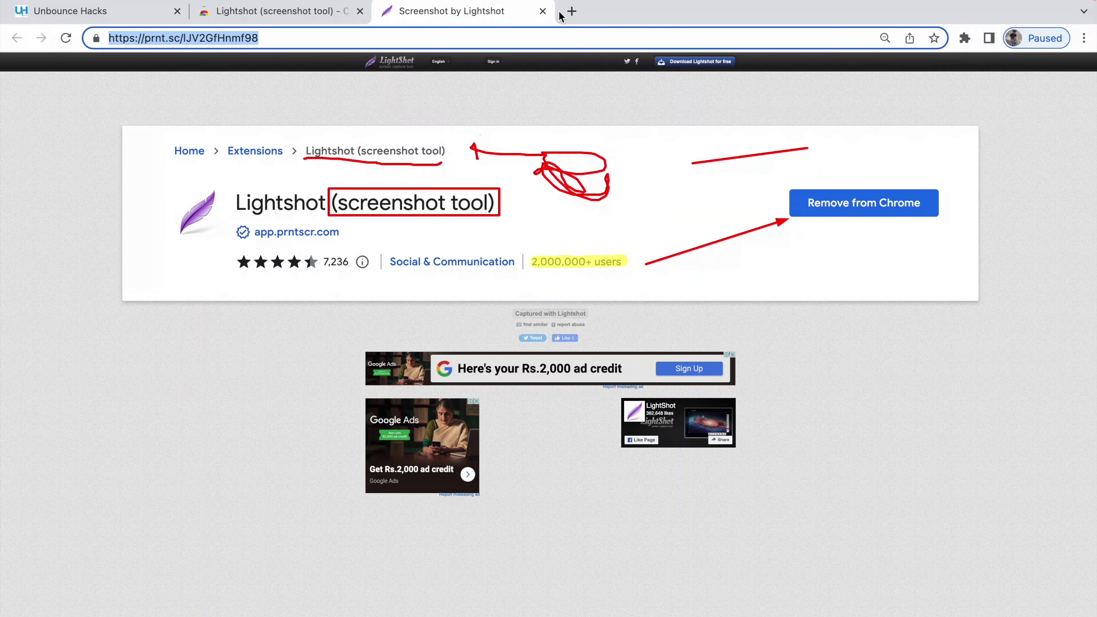
Open the copied prnt.sc screenshot link in a new tab.
{"action": "left_click", "coordinate": [572, 11]}
{"action": "key", "text": "super+v"}
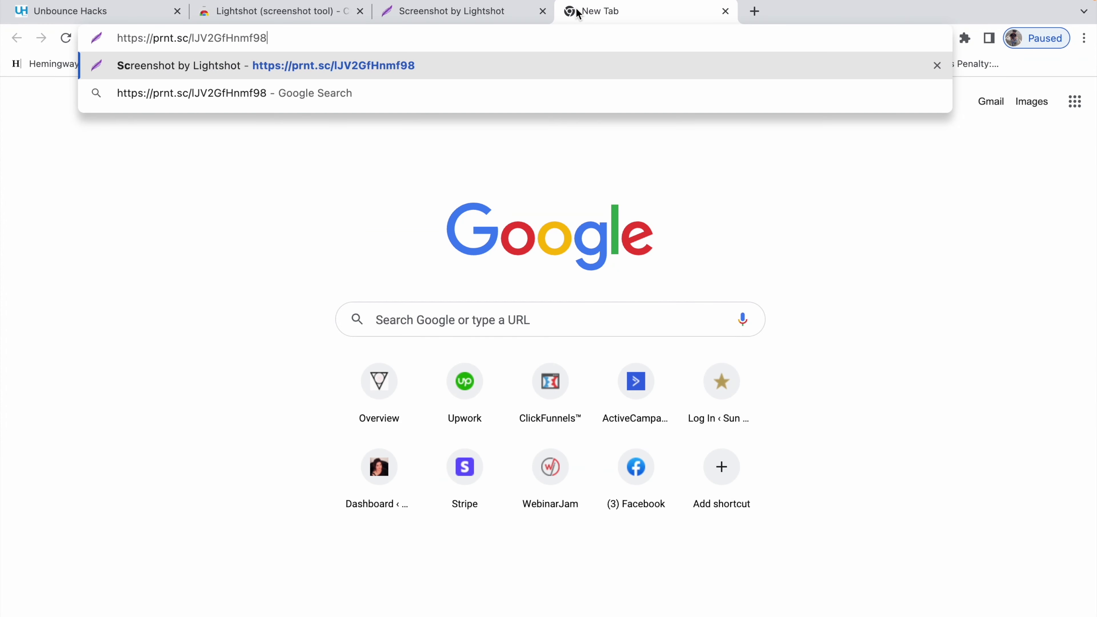
{"action": "key", "text": "Return"}
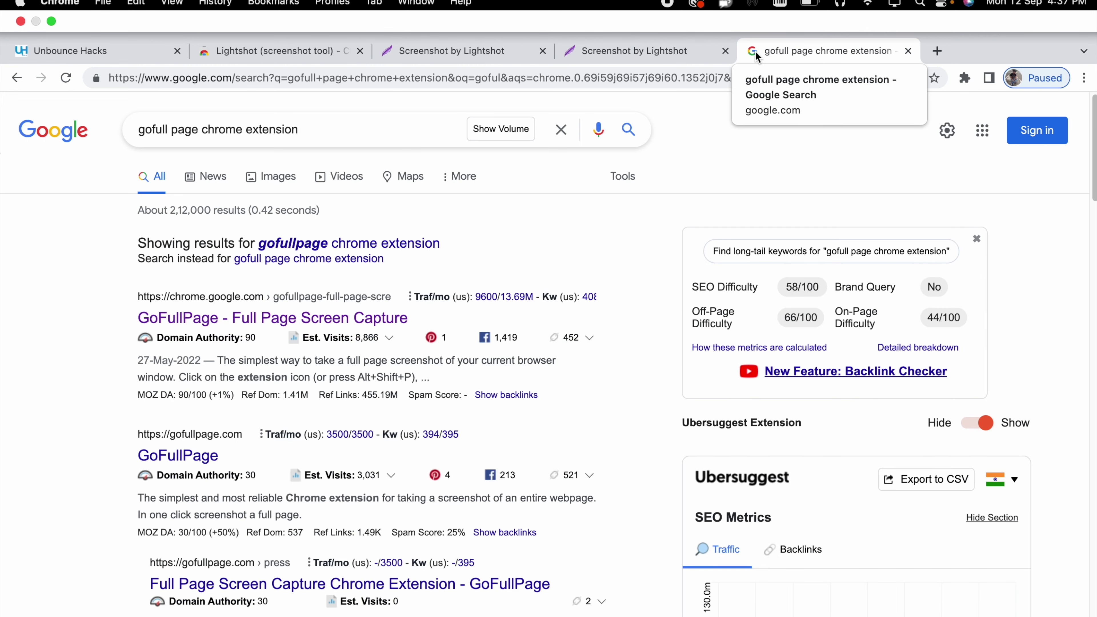
Open the GoFullPage - Full Page Screen Capture listing and highlight its name and 6,000,000+ users count.
{"action": "left_click", "coordinate": [312, 313]}
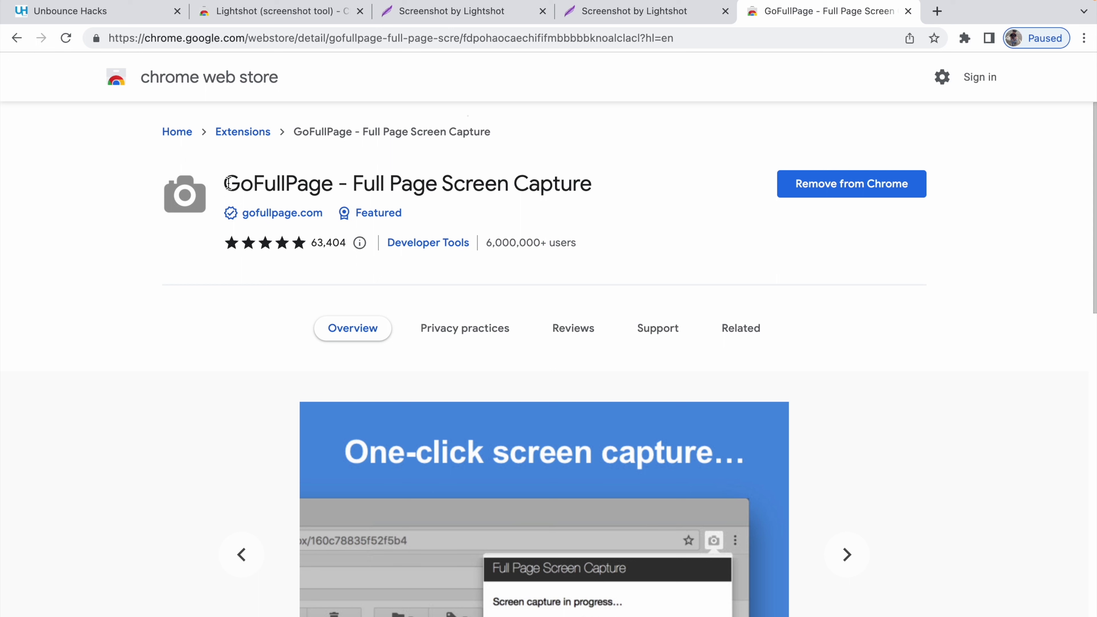
{"action": "left_click_drag", "start_coordinate": [225, 183], "coordinate": [321, 183]}
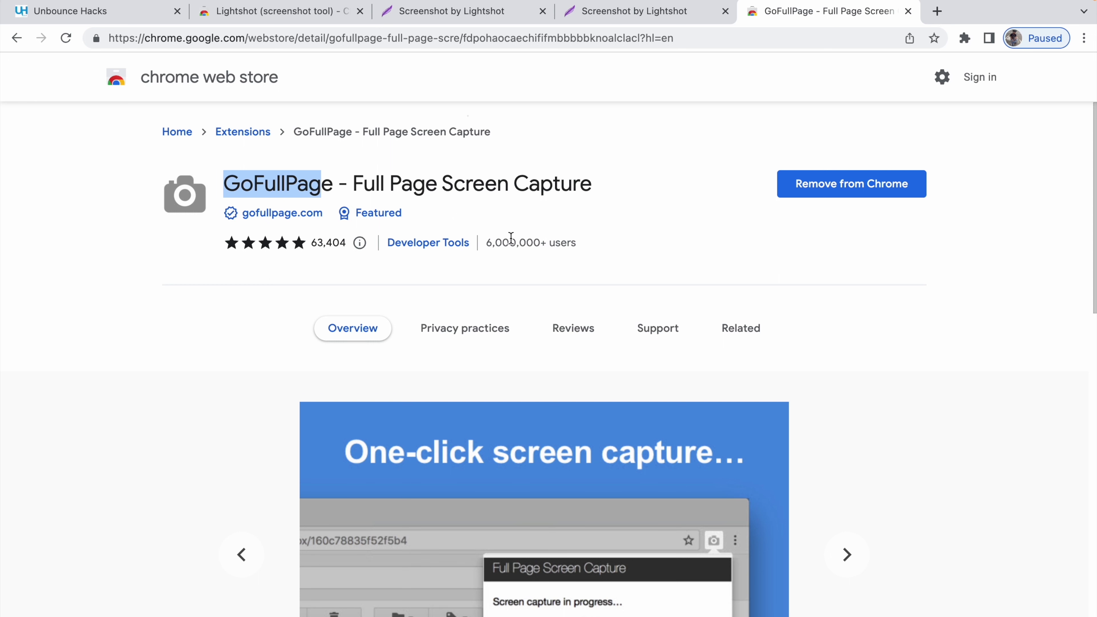
{"action": "left_click_drag", "start_coordinate": [490, 242], "coordinate": [550, 242]}
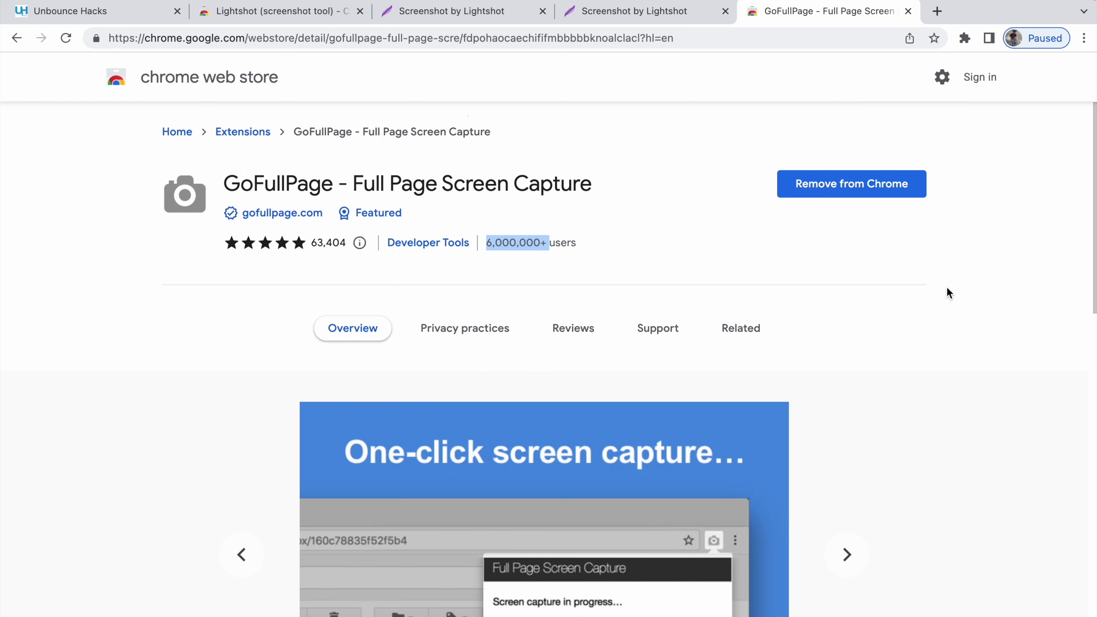
{"action": "scroll", "coordinate": [948, 279], "scroll_direction": "down", "scroll_amount": 15}
{"action": "scroll", "coordinate": [948, 279], "scroll_direction": "up", "scroll_amount": 15}
Load Yahoo in a new tab and run a GoFullPage full-page capture from the Extensions menu.
{"action": "left_click", "coordinate": [935, 11]}
{"action": "type", "text": "yahoo.in"}
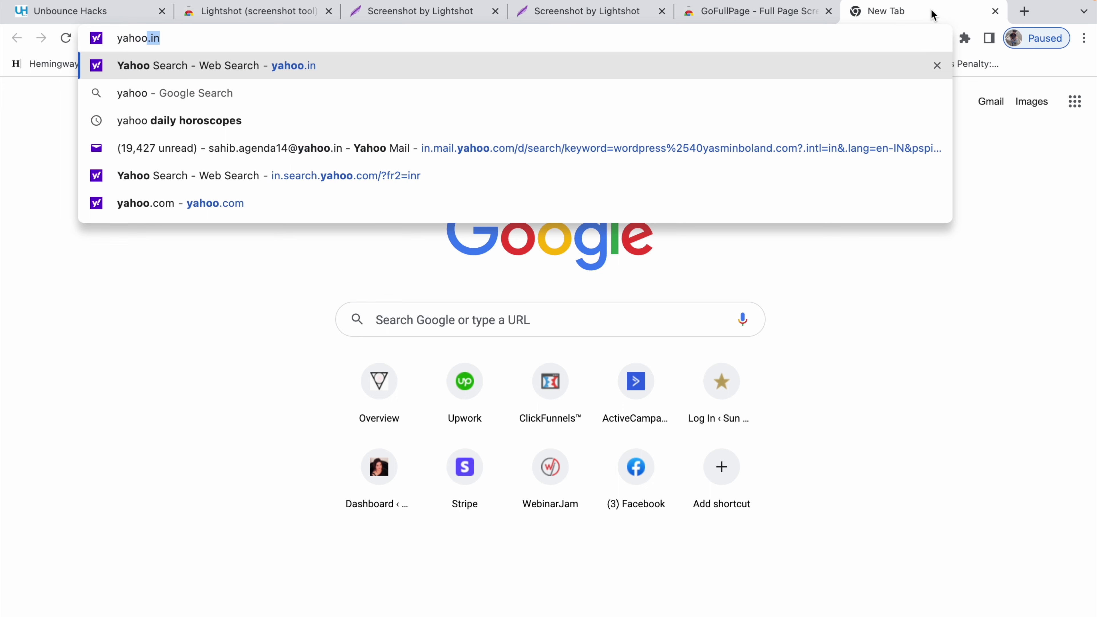
{"action": "key", "text": "Return"}
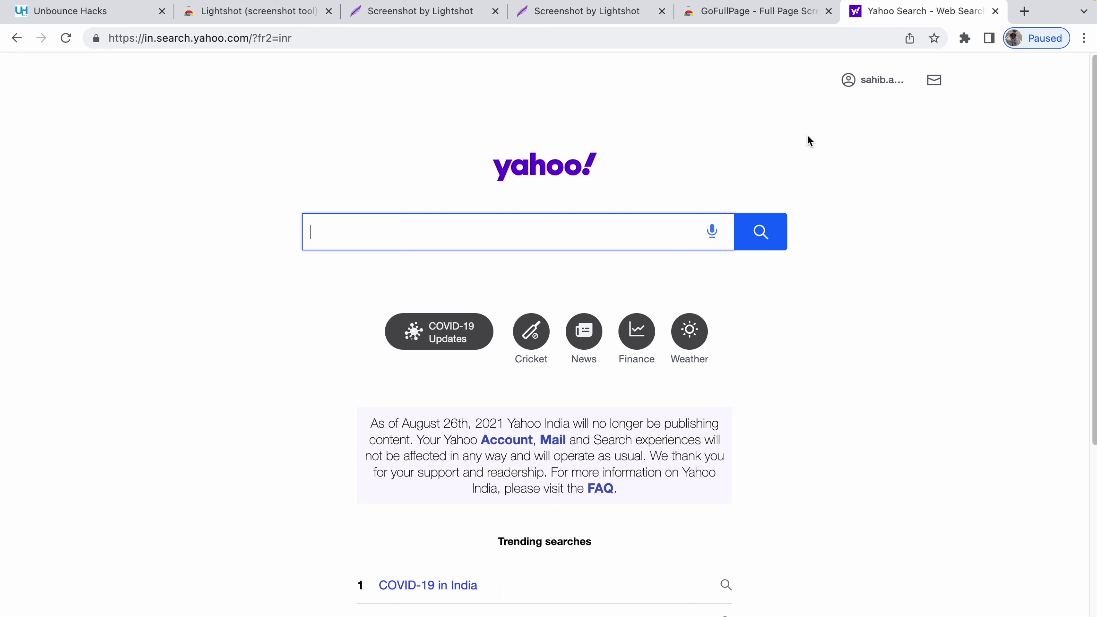
{"action": "left_click", "coordinate": [965, 39]}
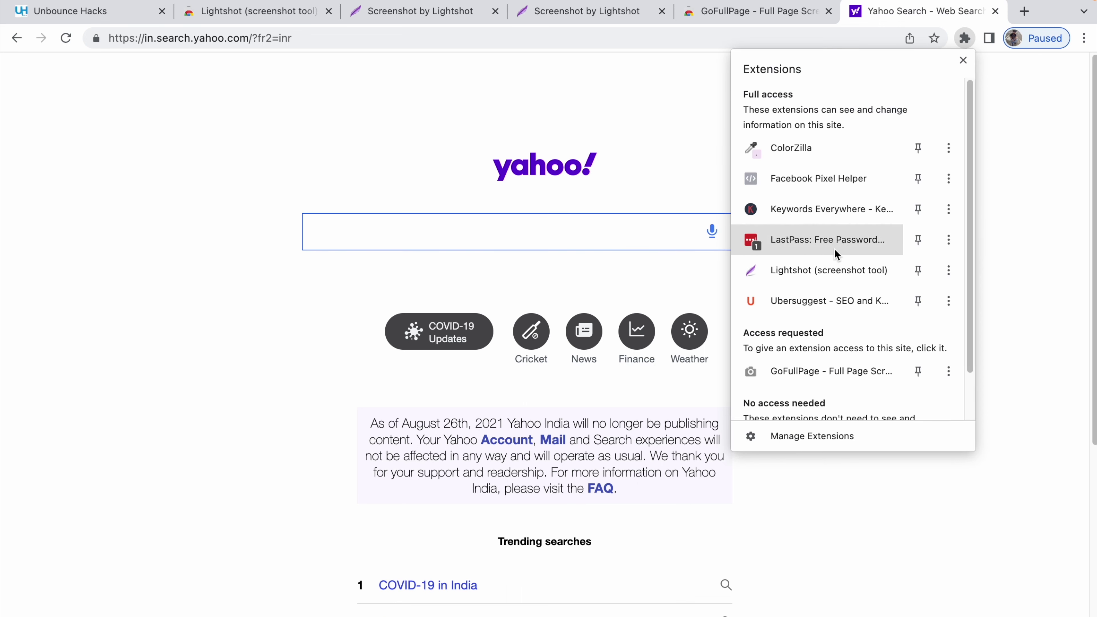
{"action": "left_click", "coordinate": [796, 371]}
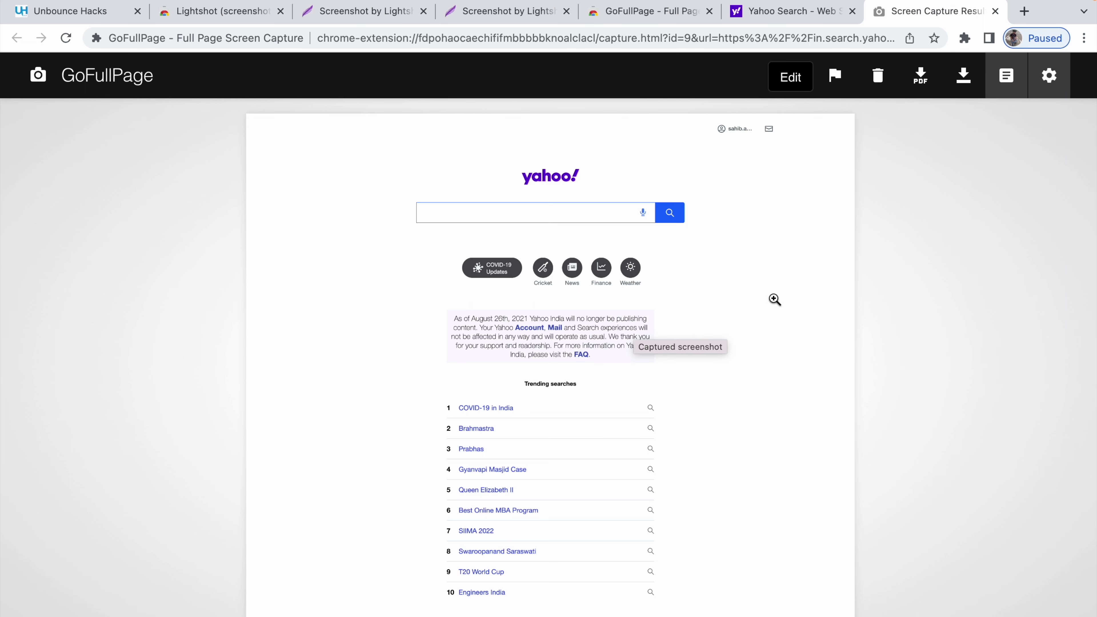
Open the capture in the editor and place a smiley sticker at the upper left.
{"action": "left_click", "coordinate": [792, 87]}
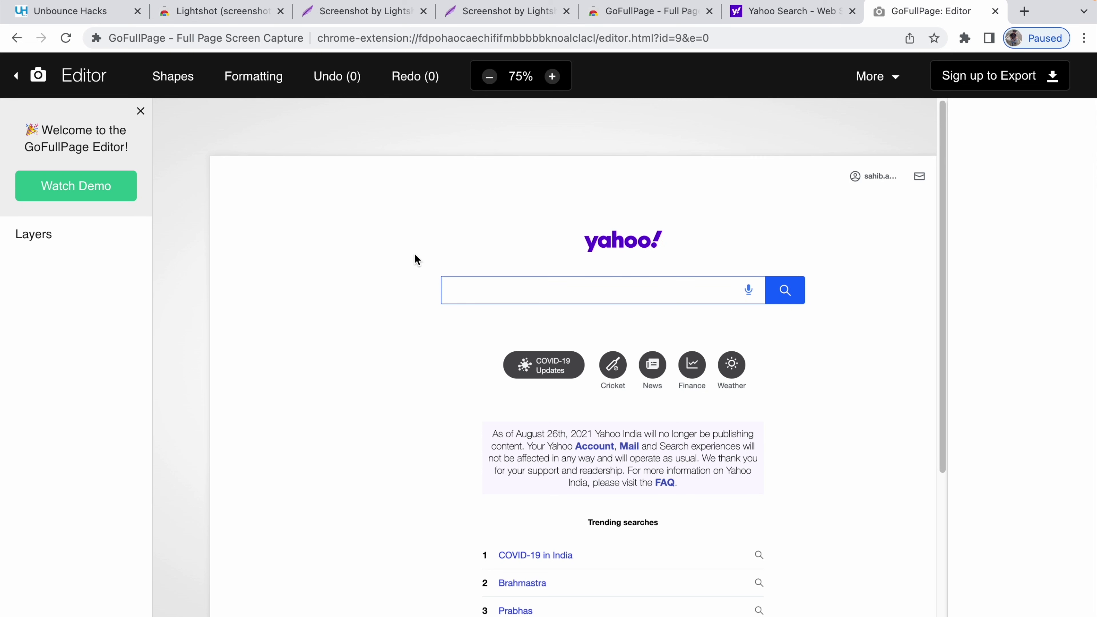
{"action": "left_click", "coordinate": [173, 77]}
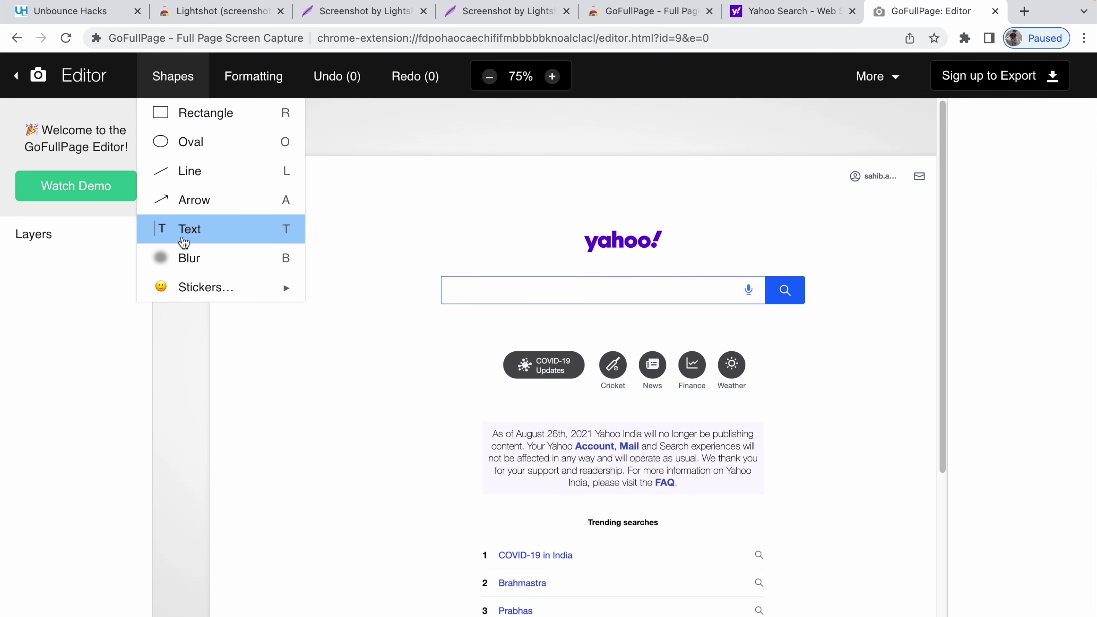
{"action": "mouse_move", "coordinate": [195, 286]}
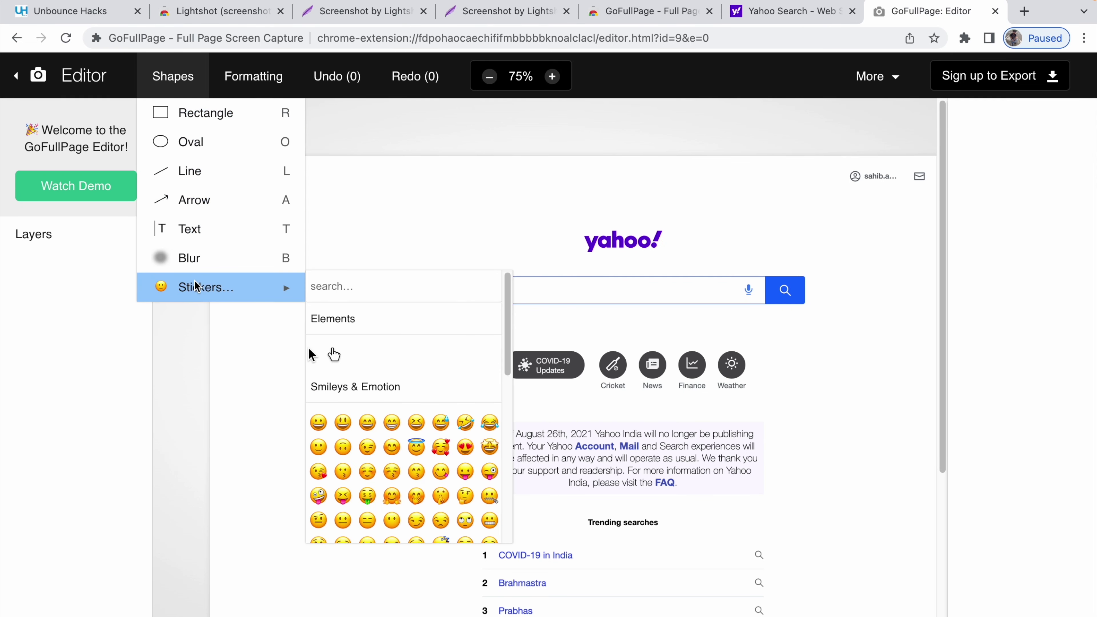
{"action": "left_click", "coordinate": [392, 448]}
{"action": "left_click_drag", "start_coordinate": [534, 413], "coordinate": [343, 267]}
Add a purple arrow beside the yahoo logo, then go back to the capture results.
{"action": "left_click", "coordinate": [173, 77]}
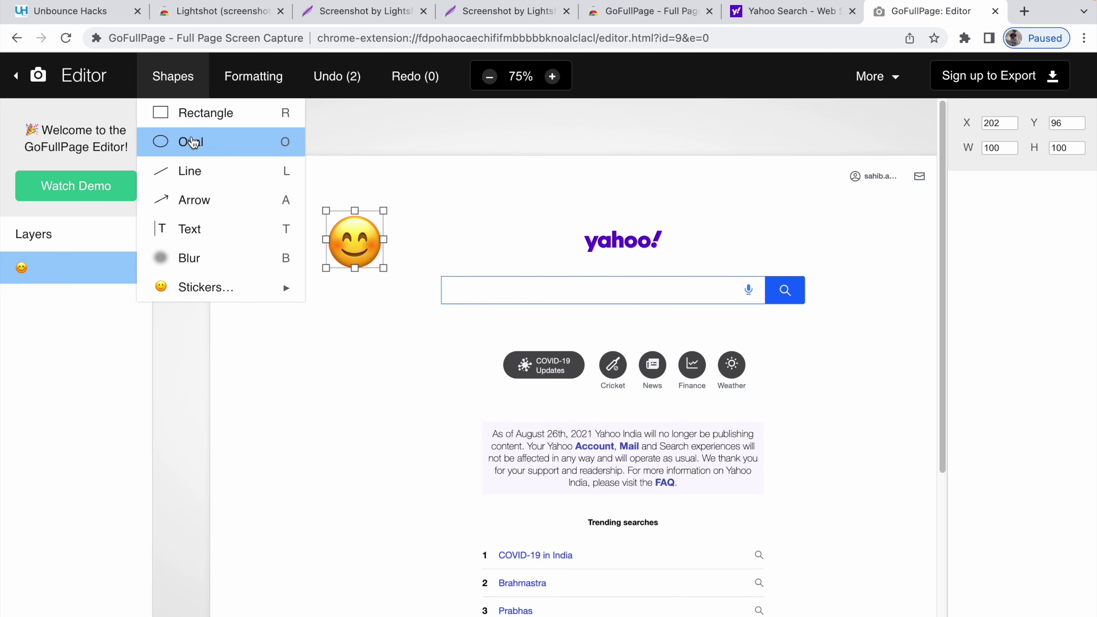
{"action": "left_click", "coordinate": [195, 199]}
{"action": "left_click_drag", "start_coordinate": [448, 258], "coordinate": [571, 262]}
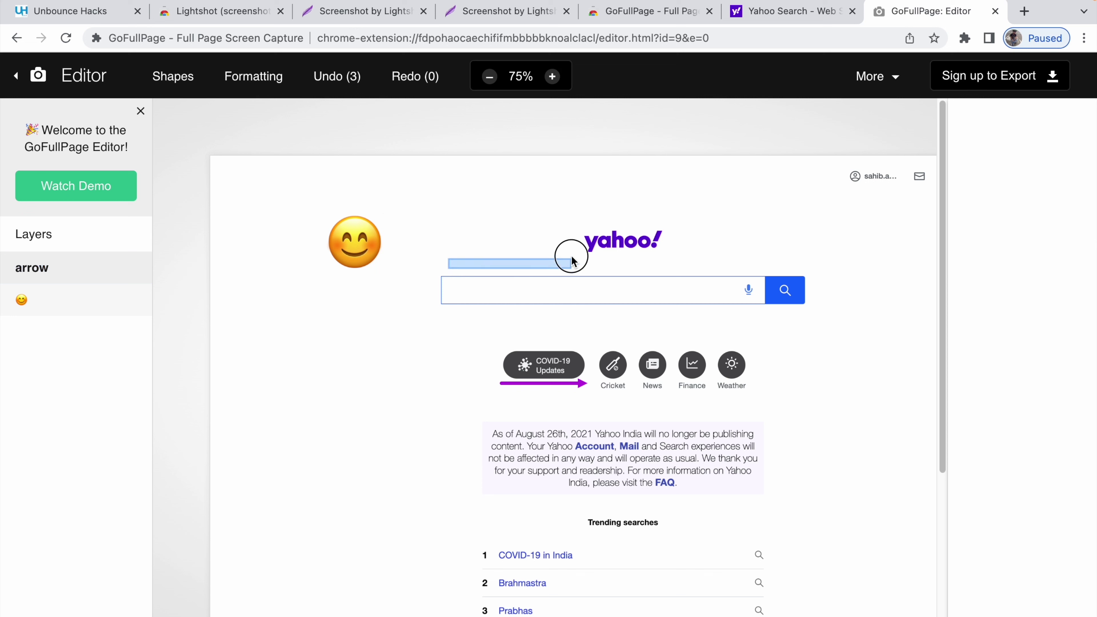
{"action": "left_click_drag", "start_coordinate": [578, 385], "coordinate": [558, 251]}
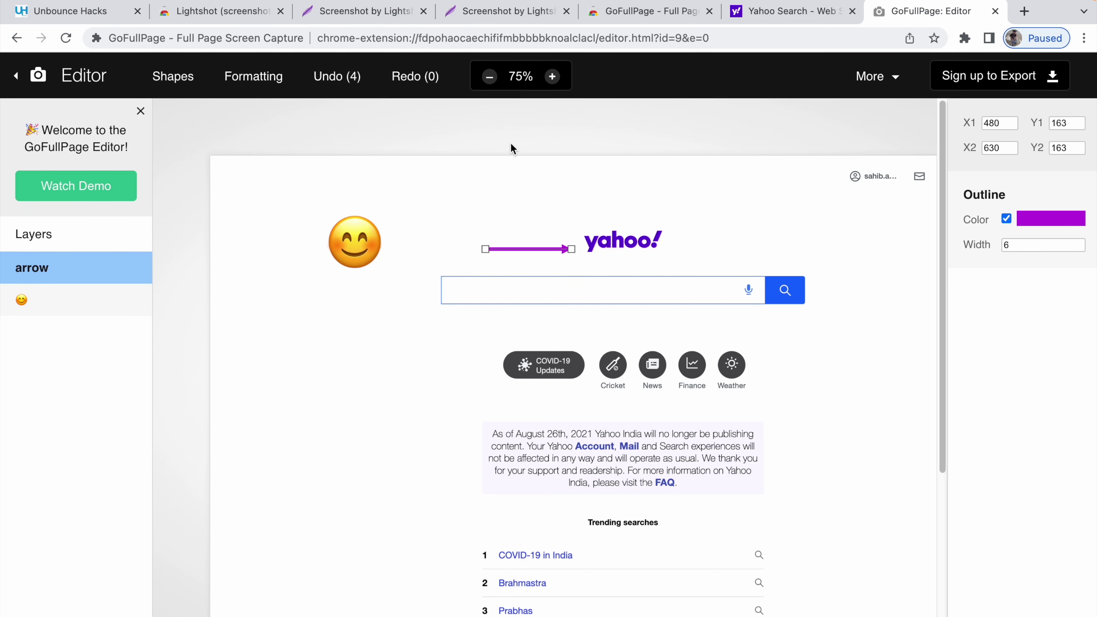
{"action": "left_click", "coordinate": [253, 76]}
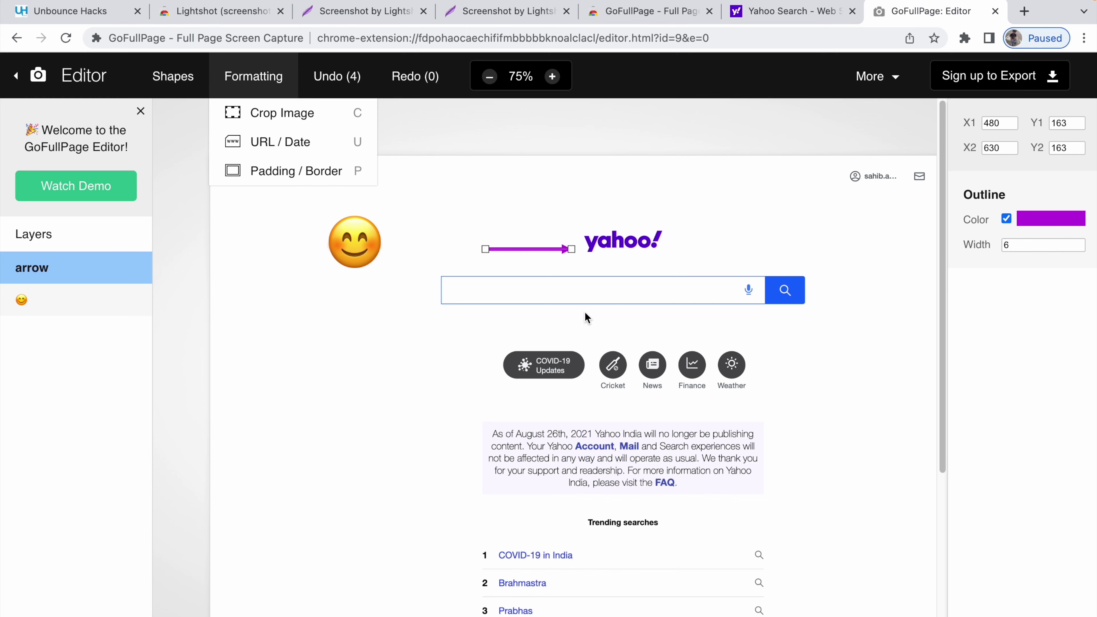
{"action": "left_click", "coordinate": [11, 83]}
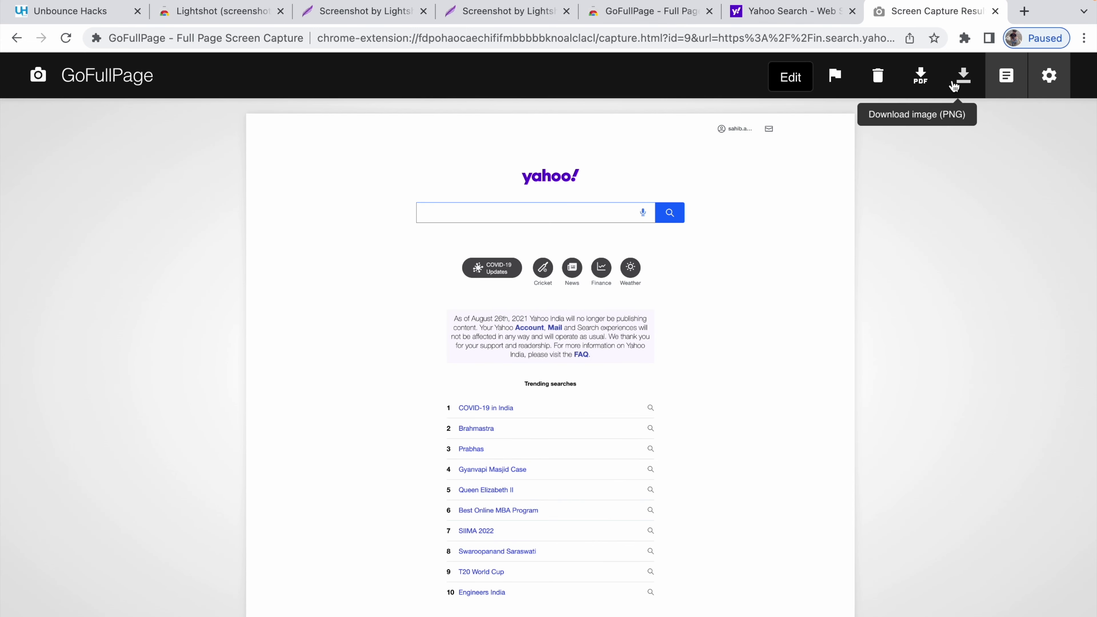
Start the PNG and PDF downloads of the capture, cancelling both save prompts.
{"action": "left_click", "coordinate": [965, 87]}
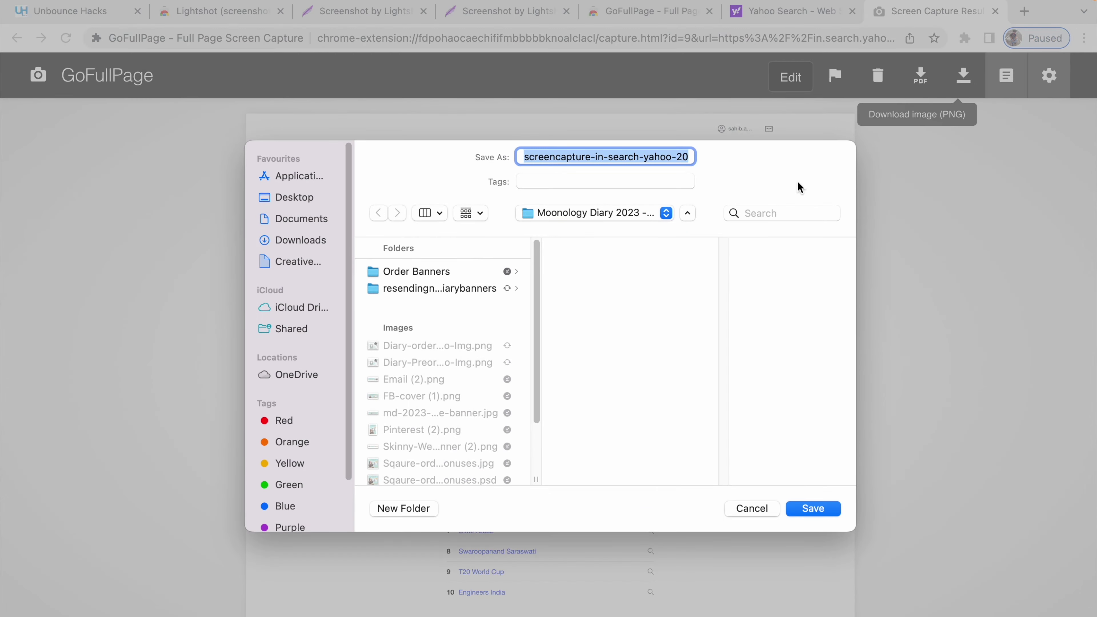
{"action": "left_click", "coordinate": [758, 497]}
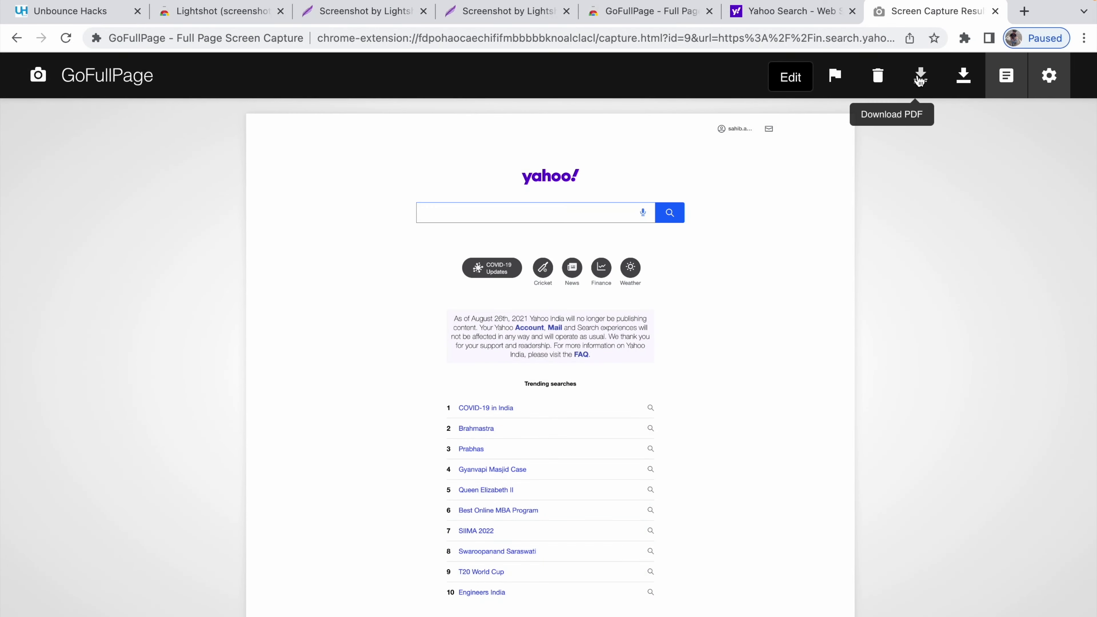
{"action": "left_click", "coordinate": [921, 76]}
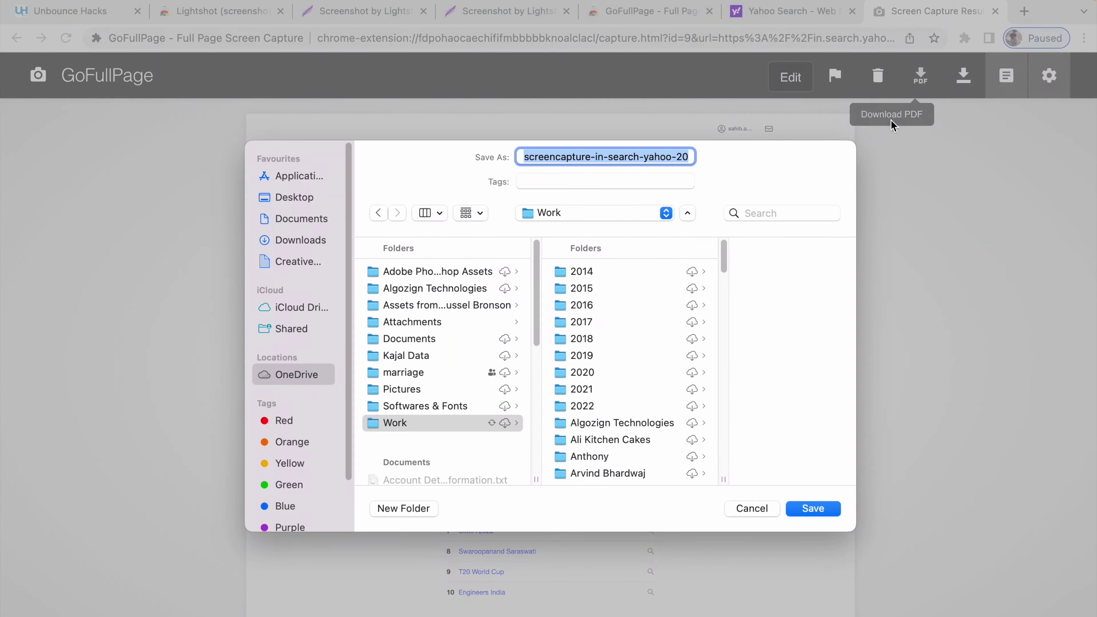
{"action": "left_click", "coordinate": [750, 510]}
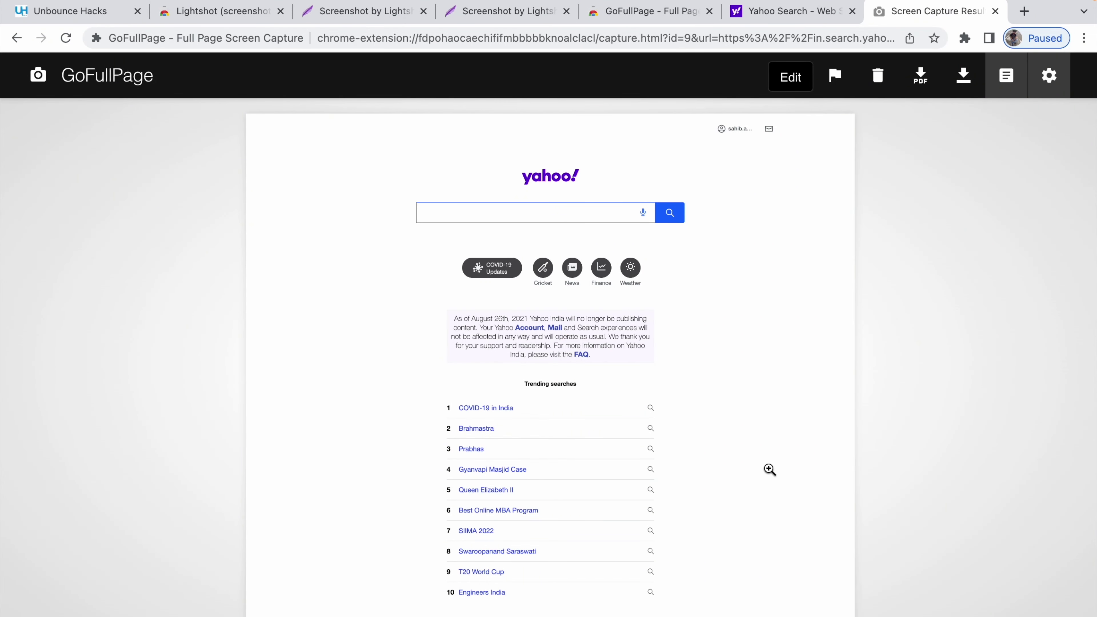